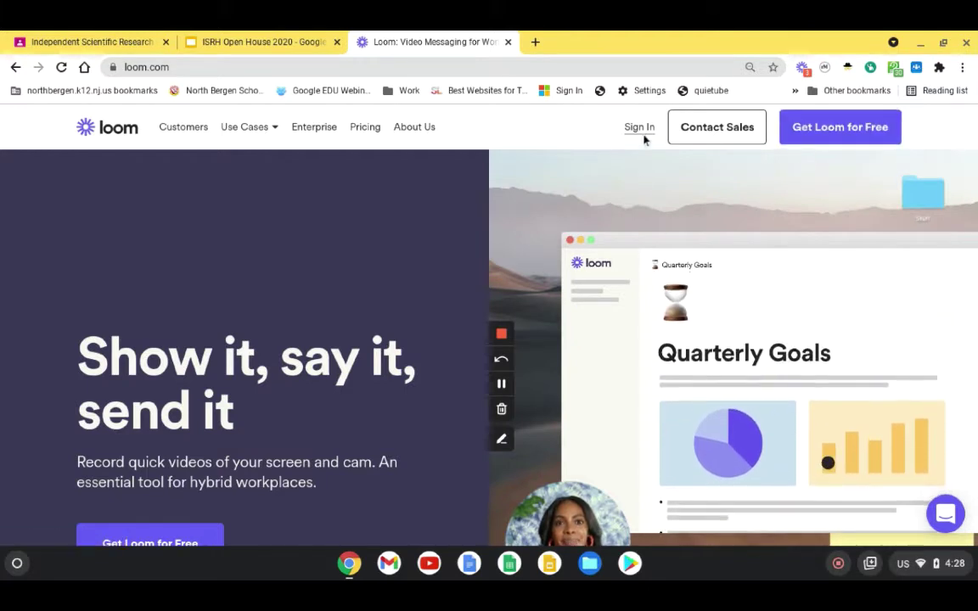
- Sign in to Loom with the Google account and open the recorder for a new video
{"action": "left_click", "coordinate": [642, 133]}
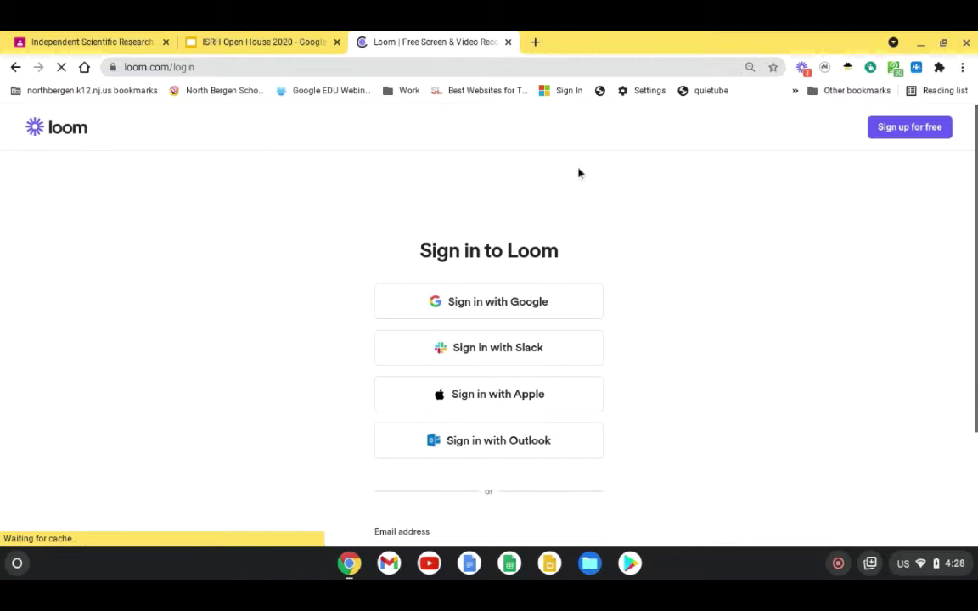
{"action": "left_click", "coordinate": [490, 304]}
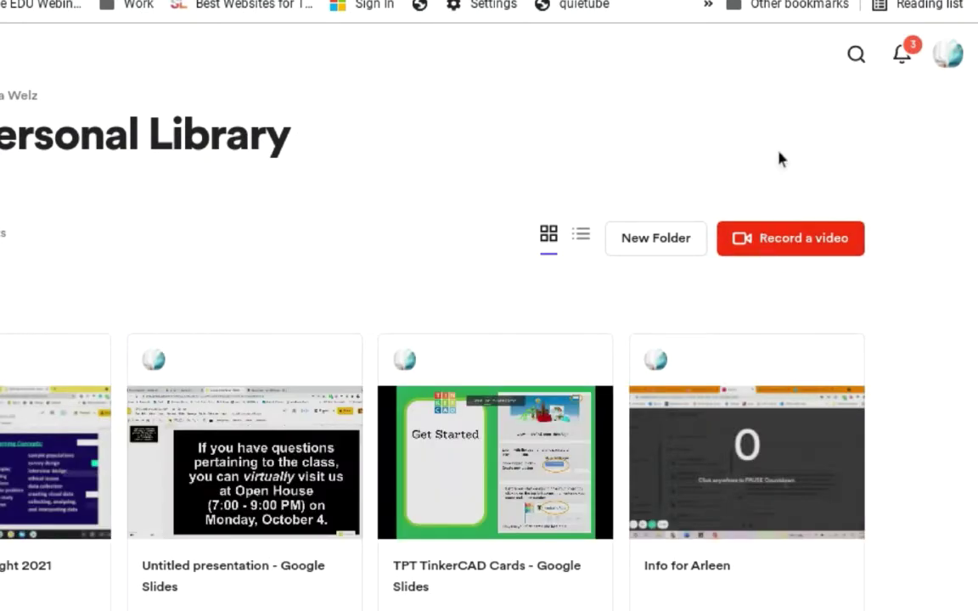
{"action": "left_click", "coordinate": [764, 236]}
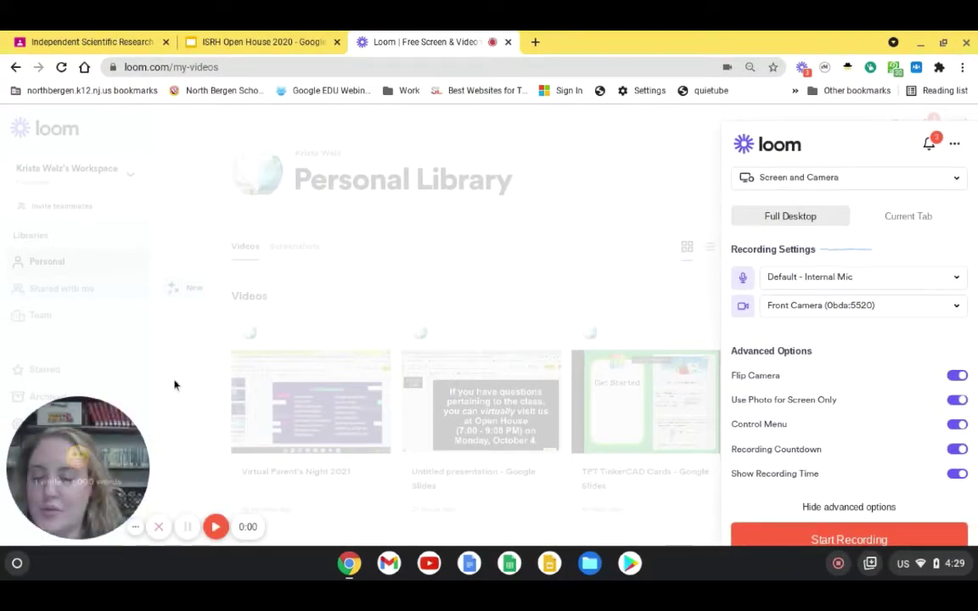
- Preview the camera bubble at medium size and return it to the small size
{"action": "mouse_move", "coordinate": [82, 414]}
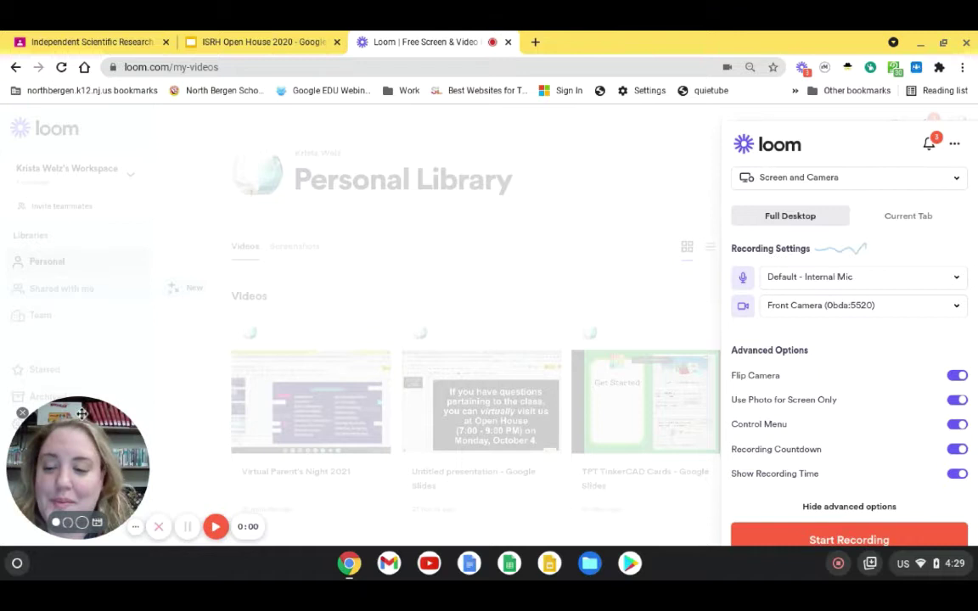
{"action": "mouse_move", "coordinate": [75, 446]}
{"action": "left_mouse_down"}
{"action": "mouse_move", "coordinate": [92, 184]}
{"action": "mouse_move", "coordinate": [76, 452]}
{"action": "left_mouse_up"}
{"action": "left_click", "coordinate": [72, 520]}
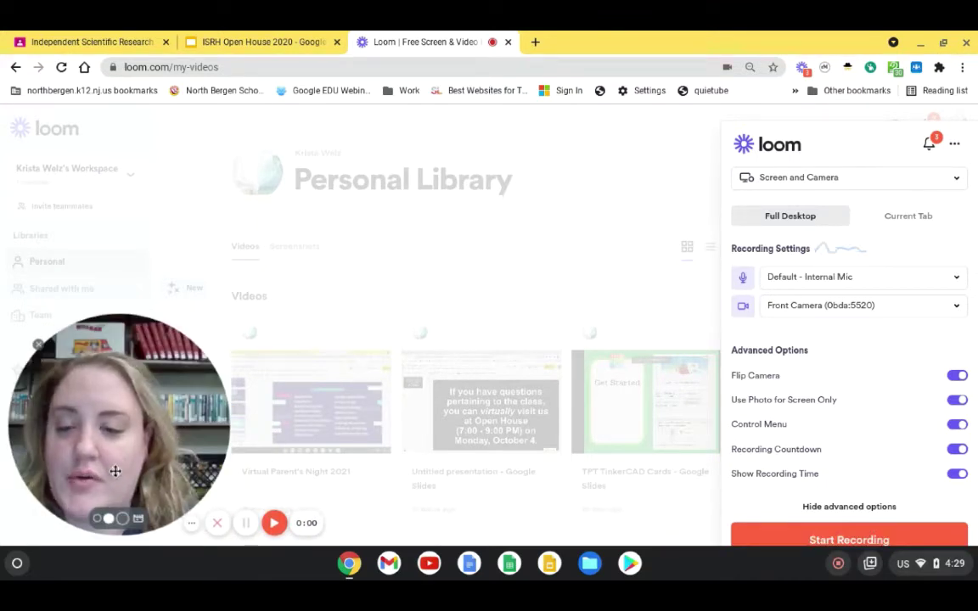
{"action": "left_click", "coordinate": [97, 519]}
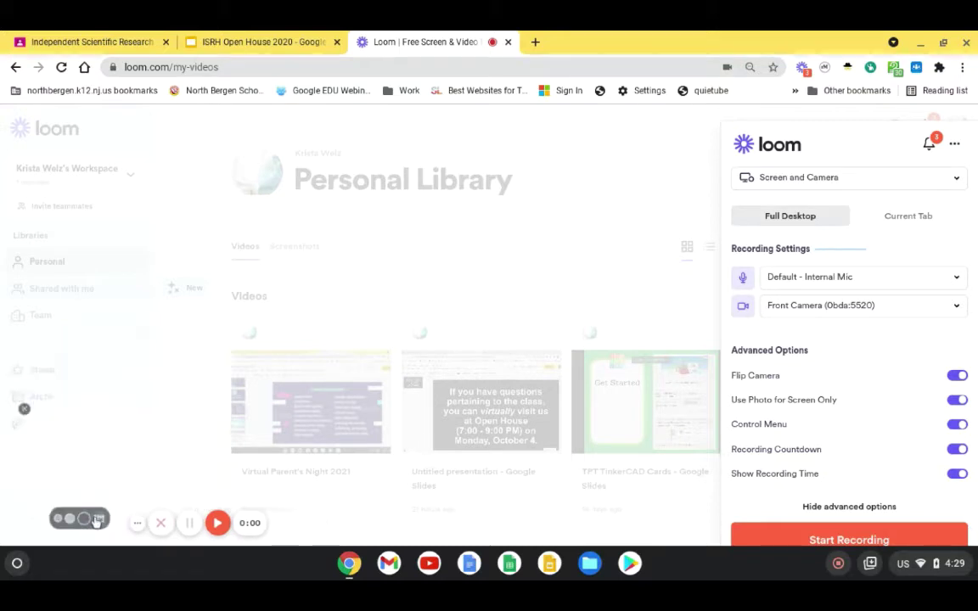
- Preview a bokeh camera background in the cam effects, choose Blur instead and apply the setting
{"action": "left_click", "coordinate": [98, 520]}
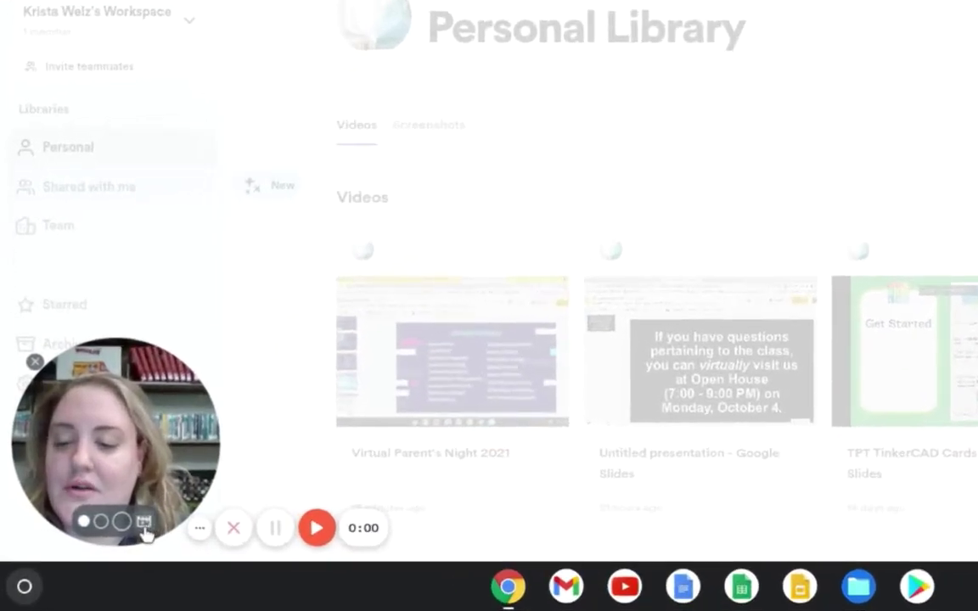
{"action": "left_click", "coordinate": [143, 523]}
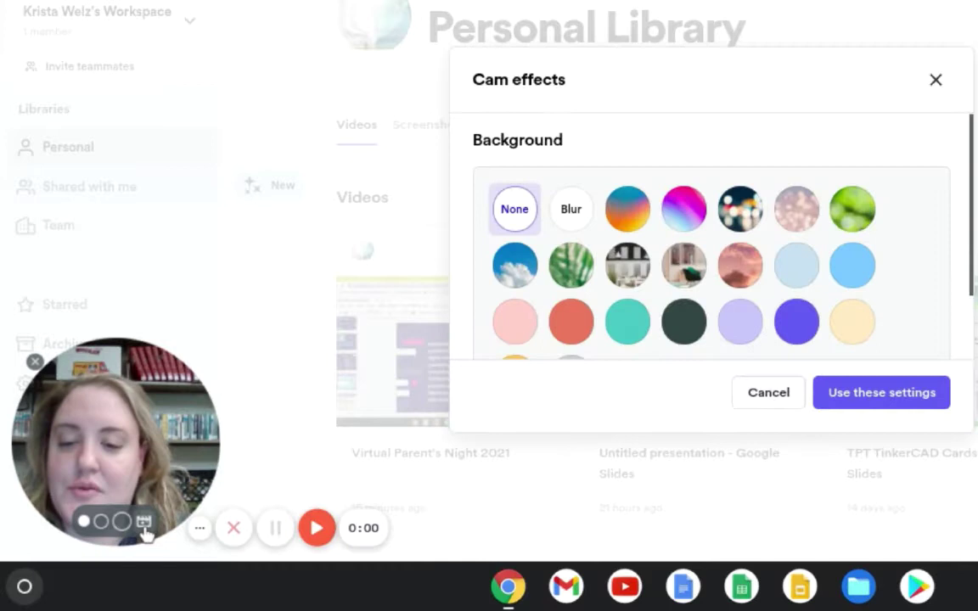
{"action": "left_click", "coordinate": [797, 221]}
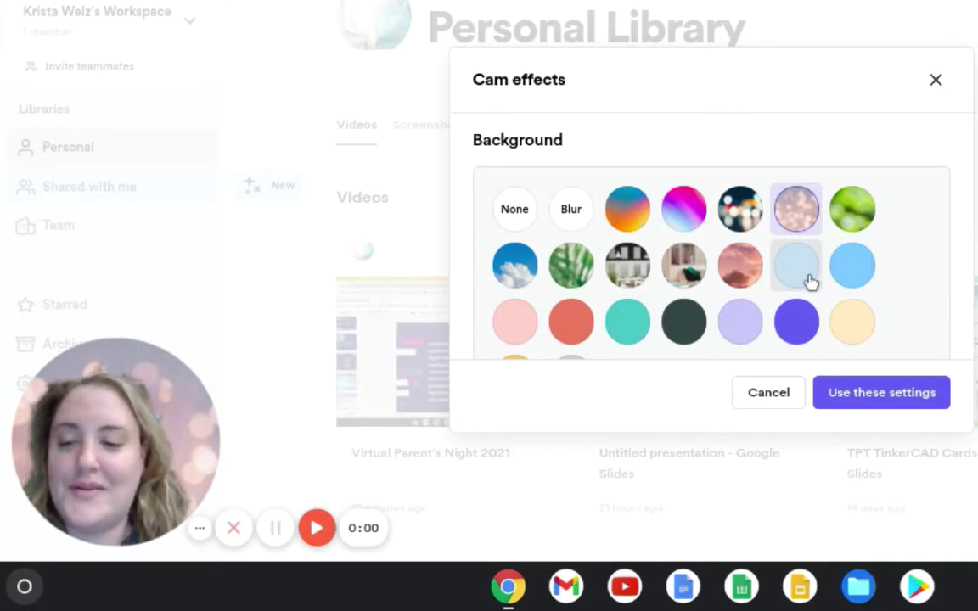
{"action": "left_click", "coordinate": [559, 223]}
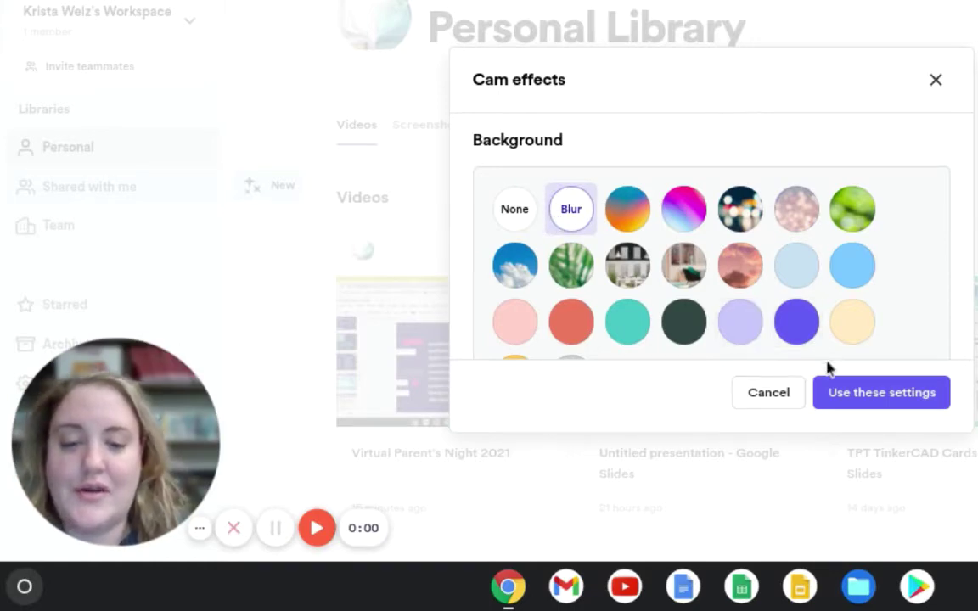
{"action": "left_click", "coordinate": [838, 397]}
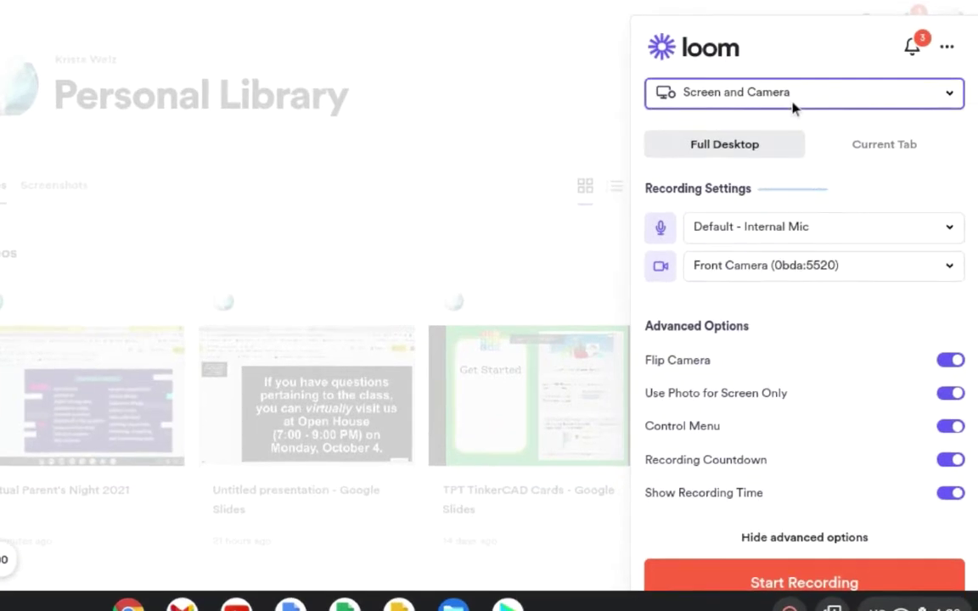
- Review the recording modes, collapse and expand the advanced options, and turn the Control Menu off and back on
{"action": "left_click", "coordinate": [782, 104]}
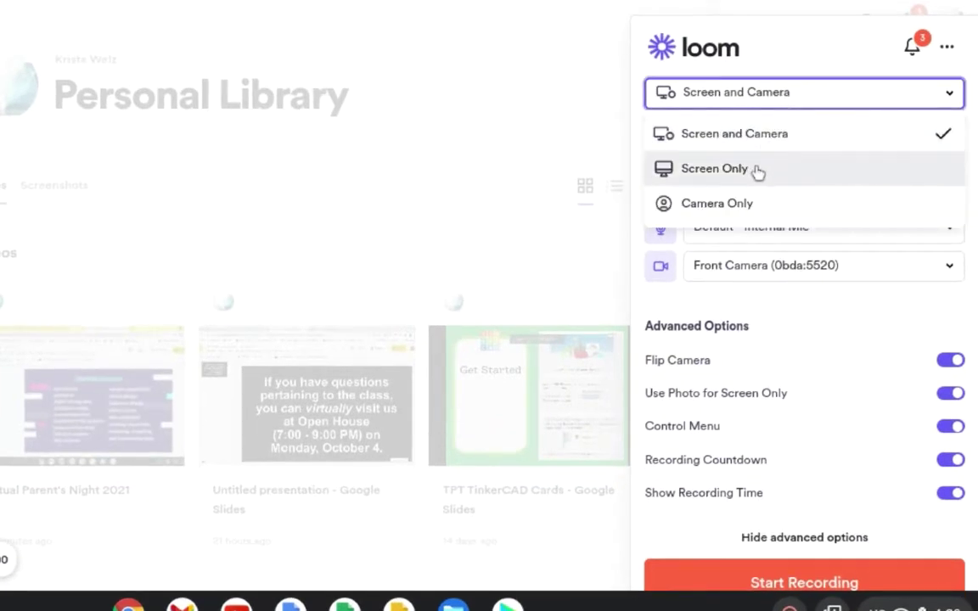
{"action": "left_click", "coordinate": [798, 91]}
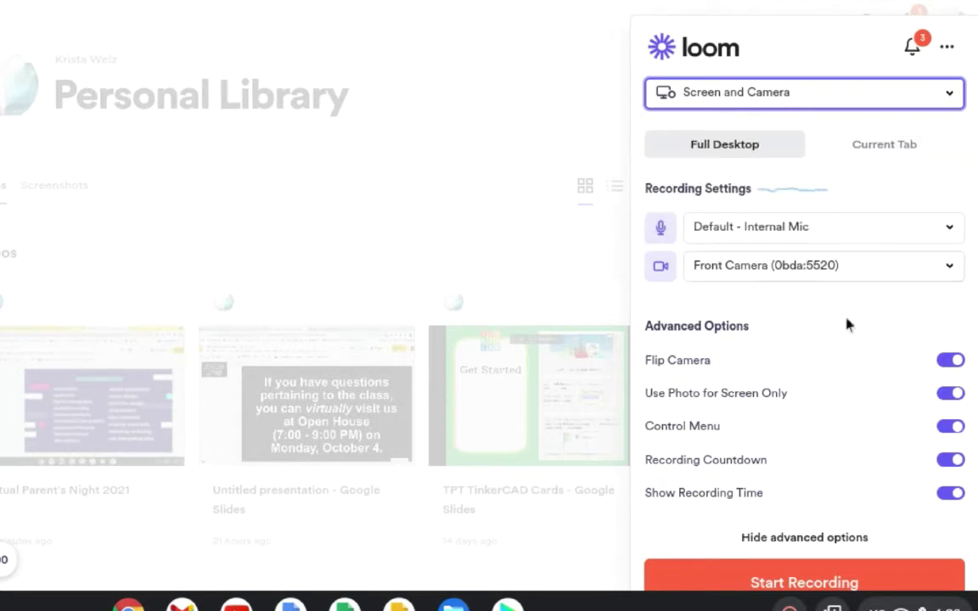
{"action": "left_click", "coordinate": [782, 542]}
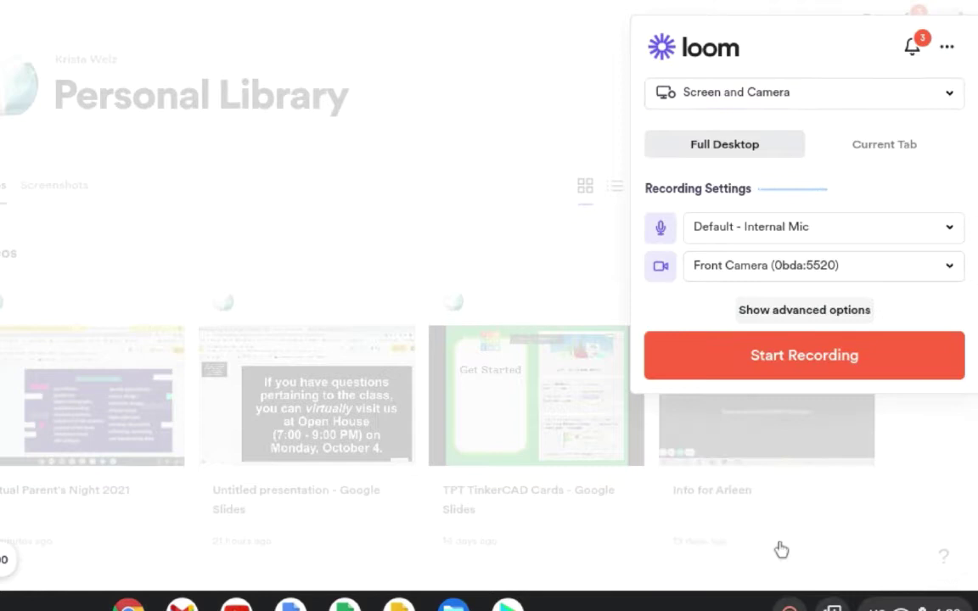
{"action": "left_click", "coordinate": [790, 313]}
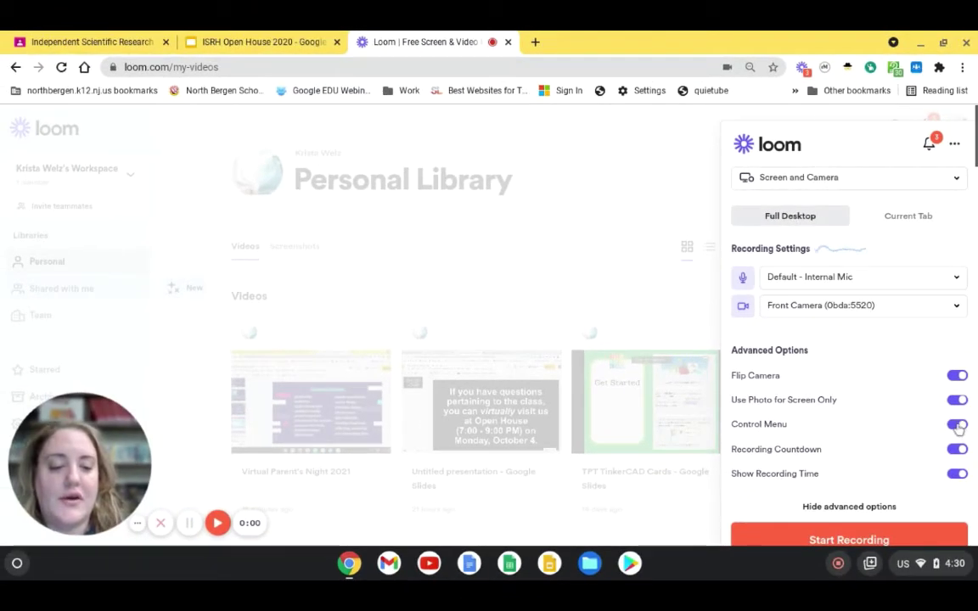
{"action": "left_click", "coordinate": [958, 425]}
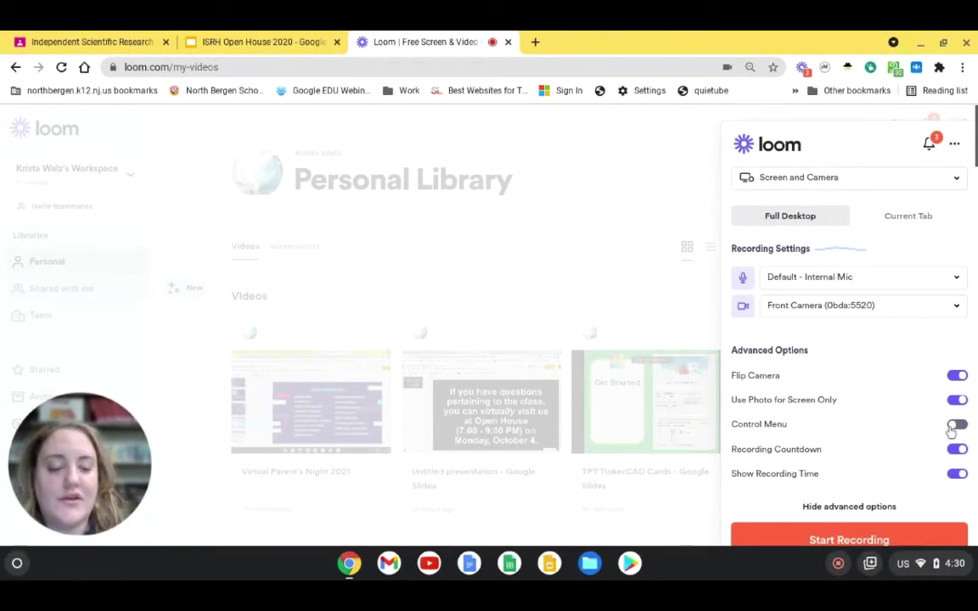
{"action": "left_click", "coordinate": [957, 426]}
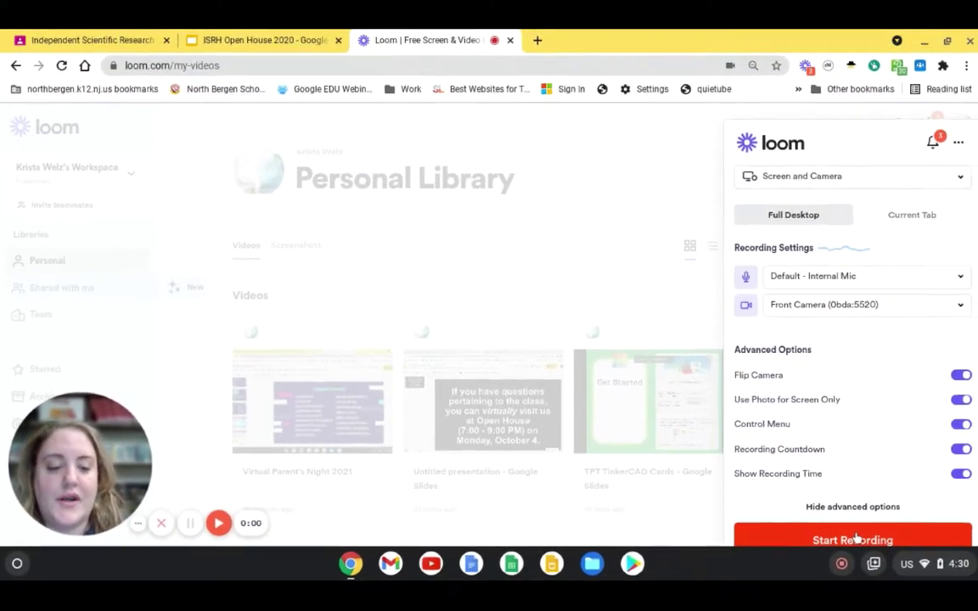
- Start recording with the entire screen shared, and present the ISRH Open House 2020 slides
{"action": "left_click", "coordinate": [852, 538]}
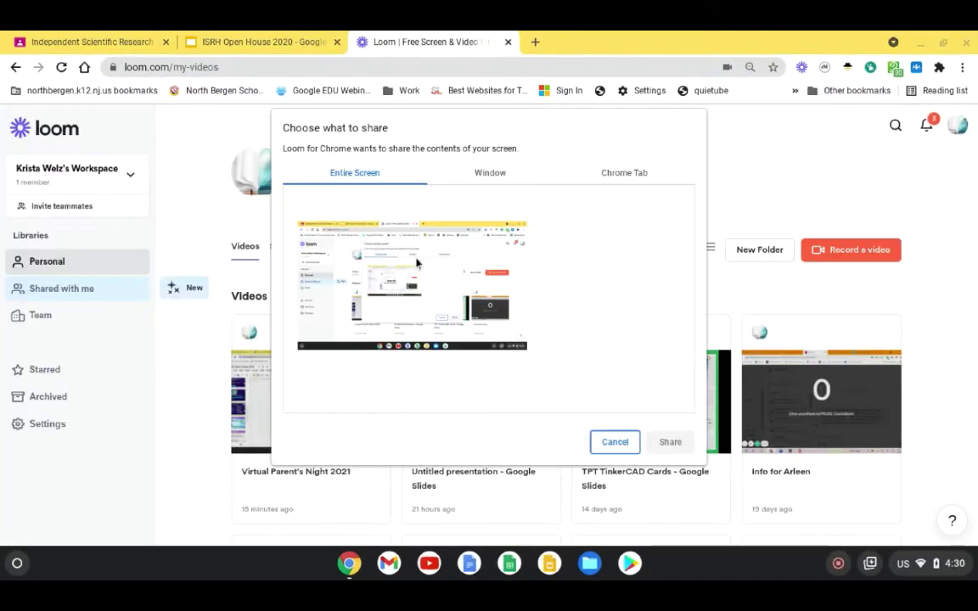
{"action": "left_click", "coordinate": [416, 264]}
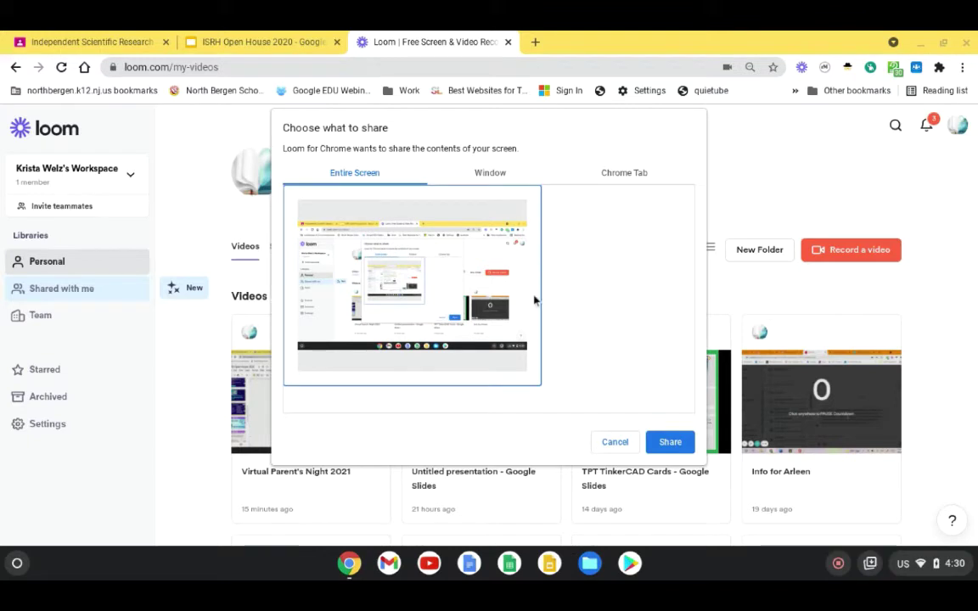
{"action": "left_click", "coordinate": [675, 443]}
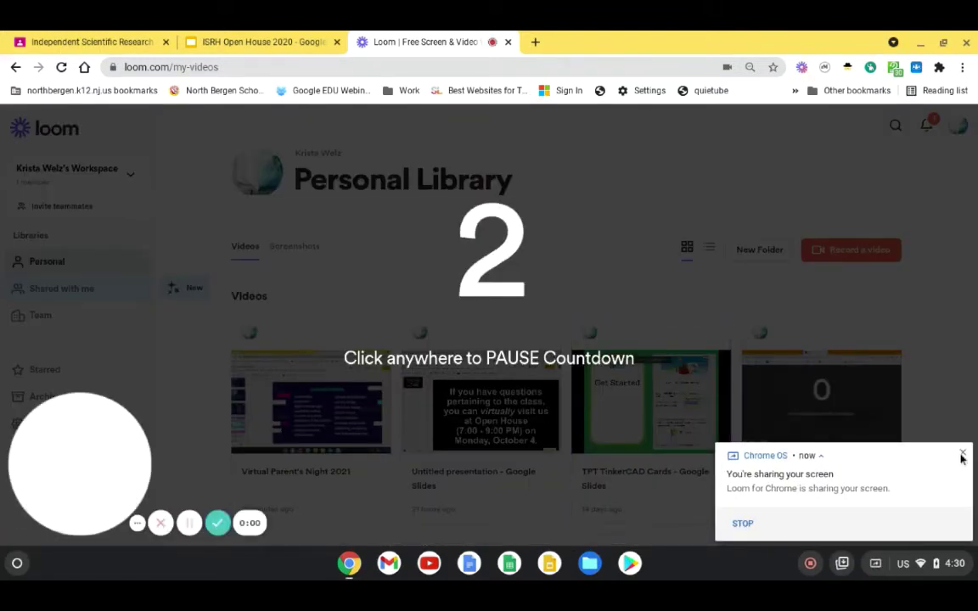
{"action": "left_click", "coordinate": [962, 456]}
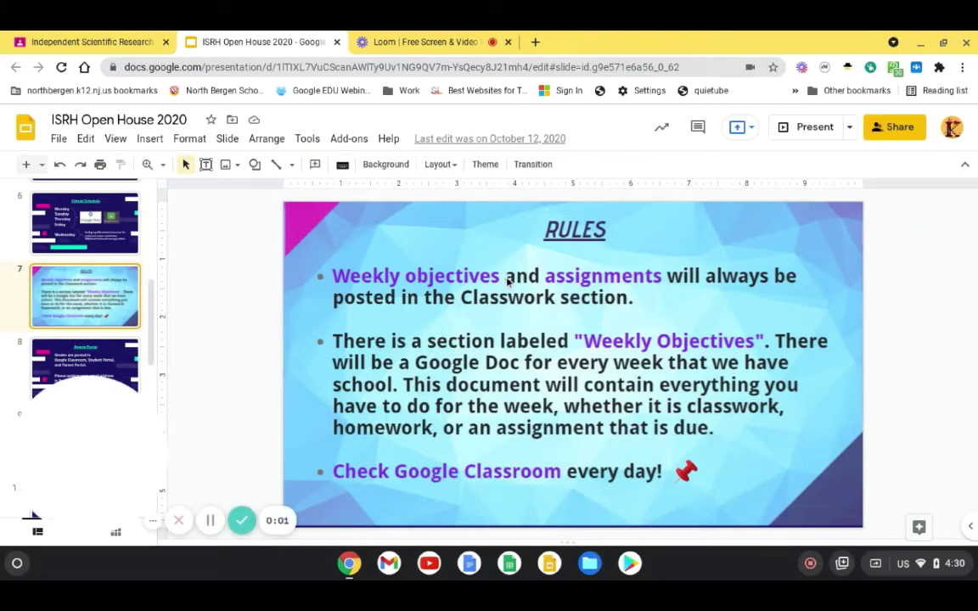
{"action": "left_click", "coordinate": [812, 133]}
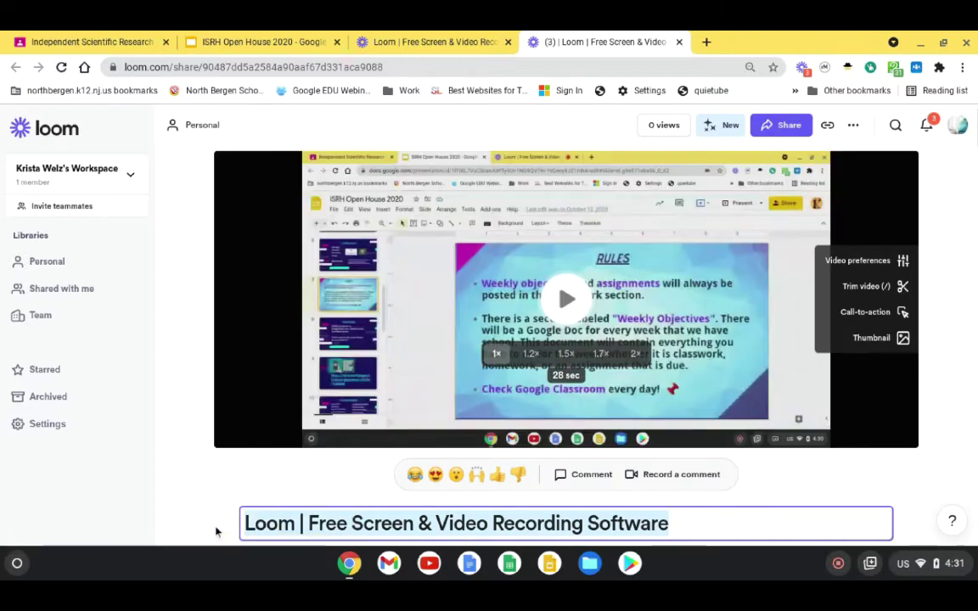
- Retitle the recorded video "Open House 2021 - " followed by the teacher's title and surname
{"action": "type", "text": "Open House "}
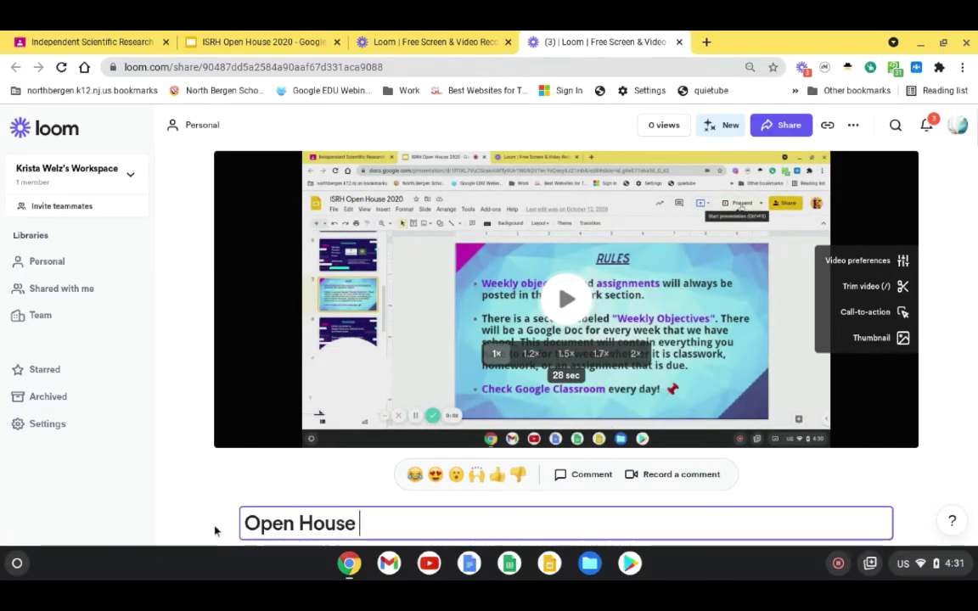
{"action": "type", "text": "2021 - Dr. We"}
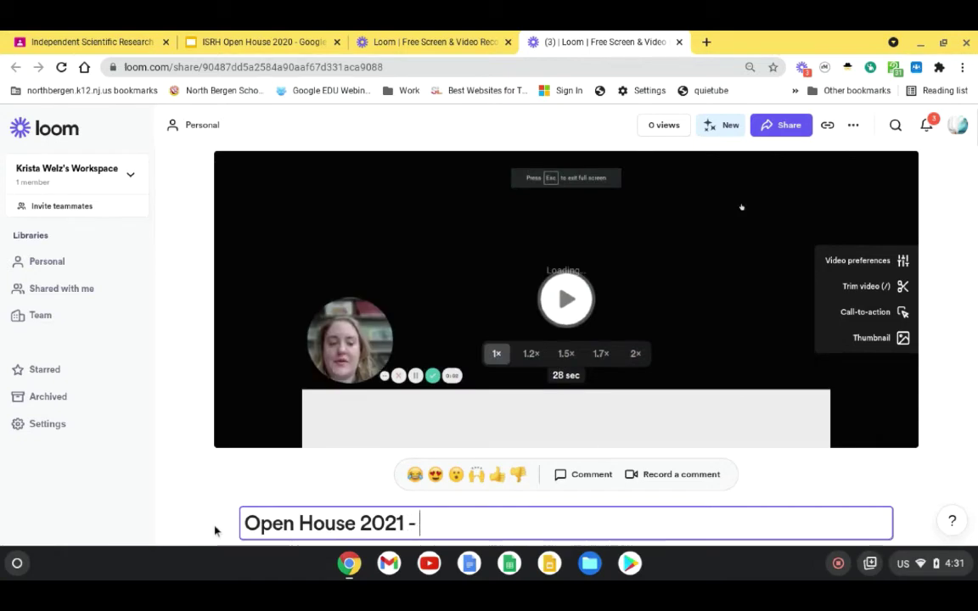
{"action": "type", "text": "lz"}
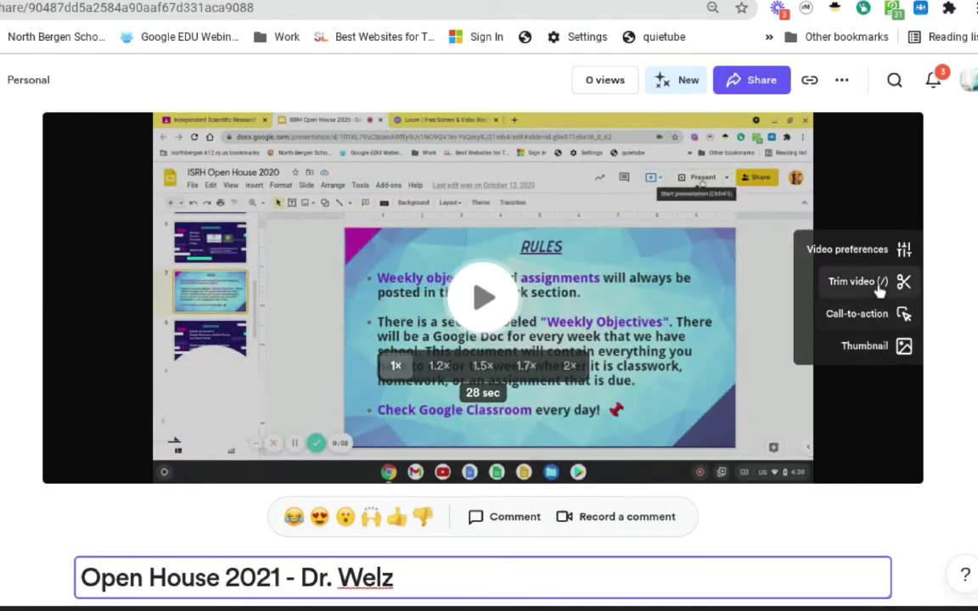
{"action": "key", "text": "Return"}
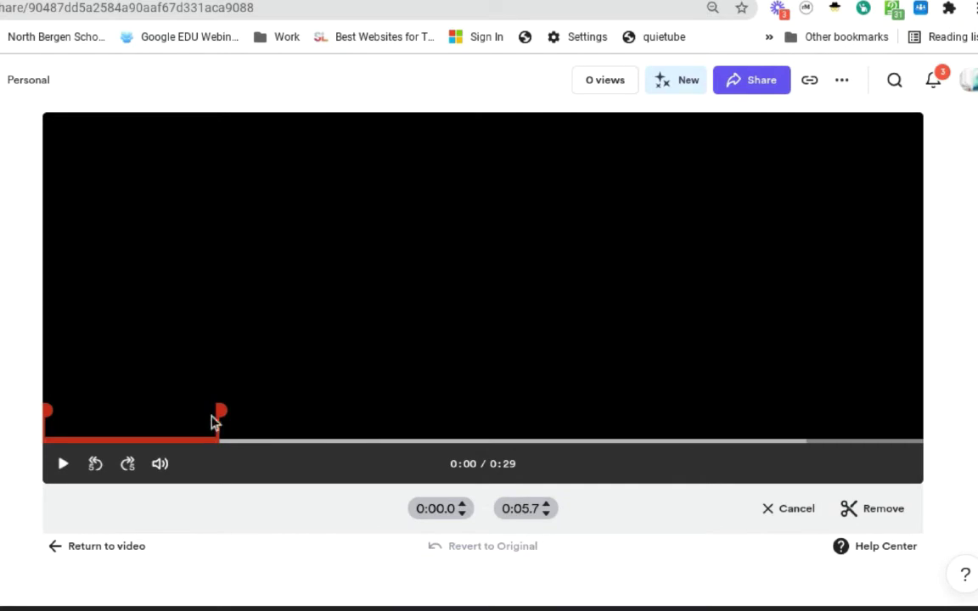
- Trim the section from 0:00.0 to 0:01.0 off the start of the video and publish the changes
{"action": "left_click_drag", "start_coordinate": [227, 422], "coordinate": [577, 427]}
{"action": "left_click_drag", "start_coordinate": [463, 427], "coordinate": [43, 414]}
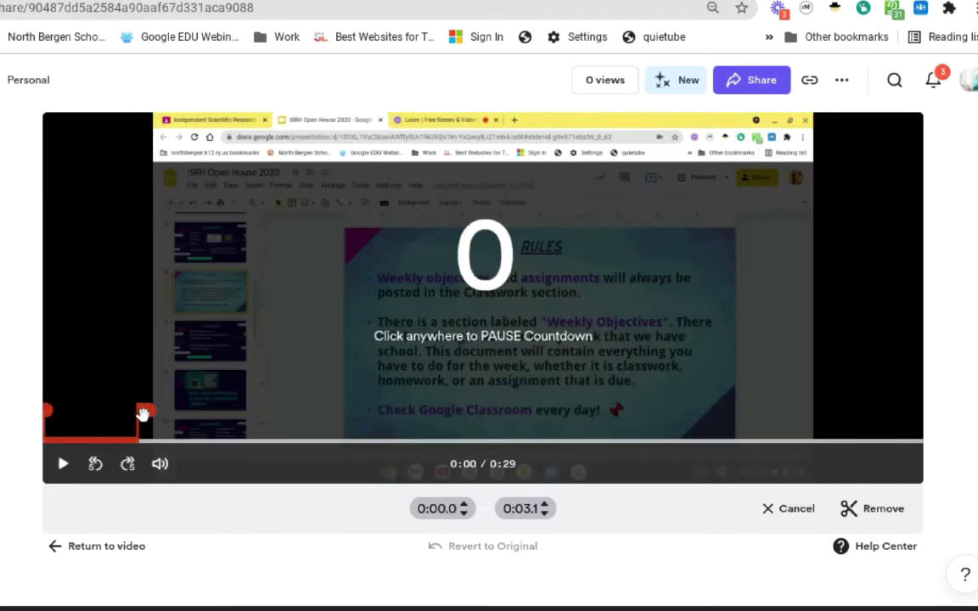
{"action": "left_click_drag", "start_coordinate": [143, 414], "coordinate": [78, 420]}
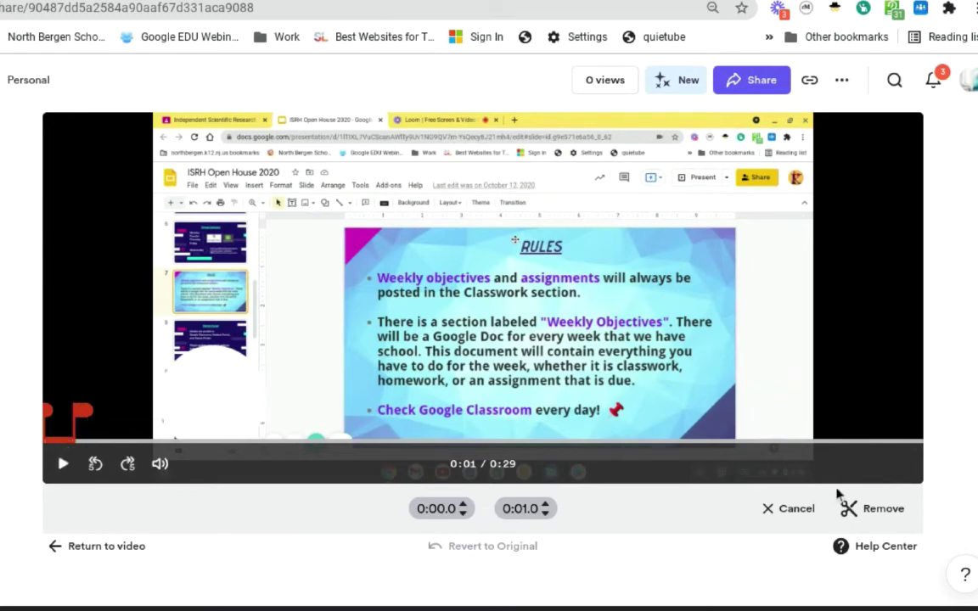
{"action": "left_click", "coordinate": [874, 508]}
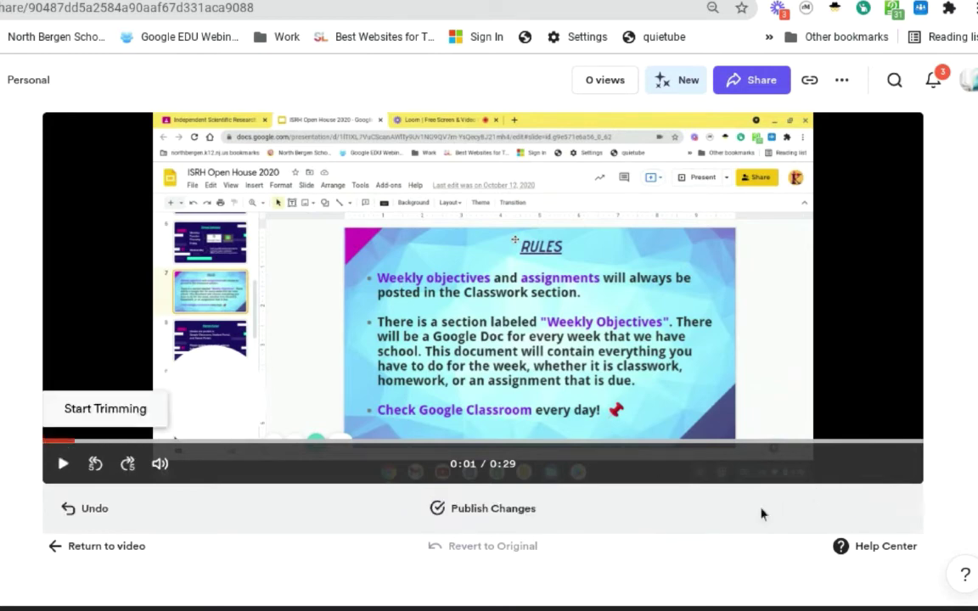
{"action": "left_click", "coordinate": [517, 510]}
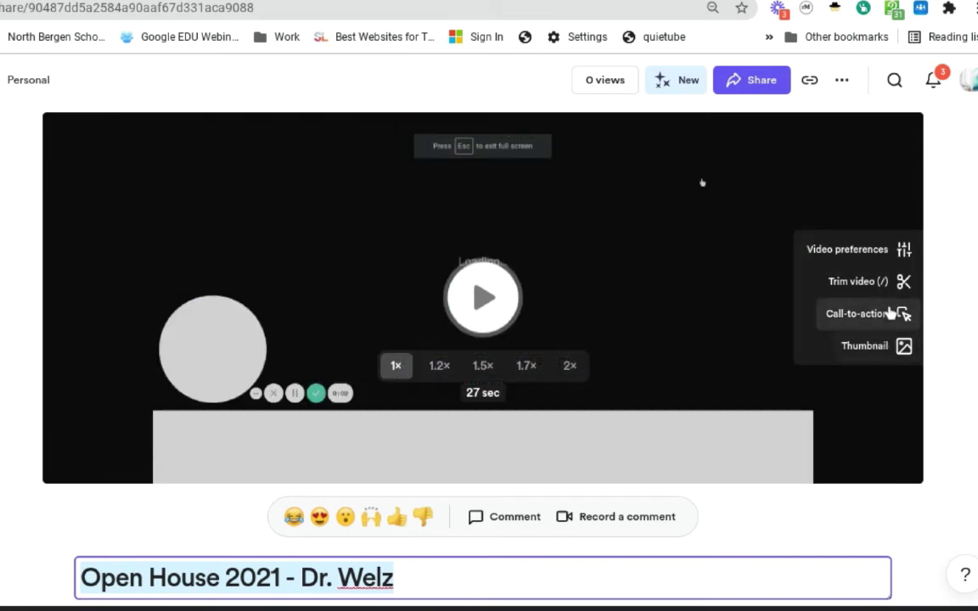
- Reopen the video for trimming and remove the section from 0:09.1 to 0:10.4
{"action": "left_click", "coordinate": [878, 286]}
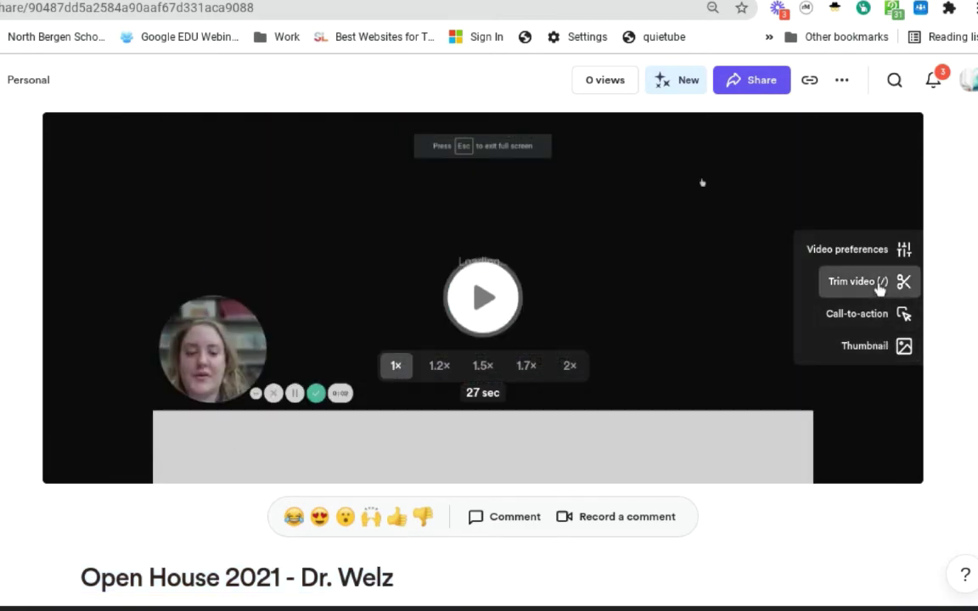
{"action": "left_click", "coordinate": [135, 414]}
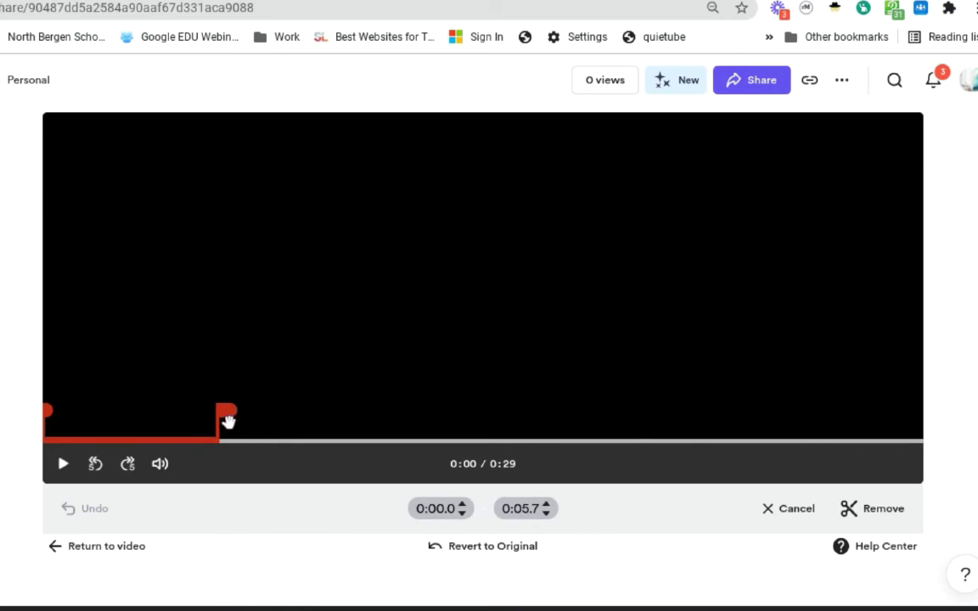
{"action": "left_click_drag", "start_coordinate": [227, 416], "coordinate": [371, 416]}
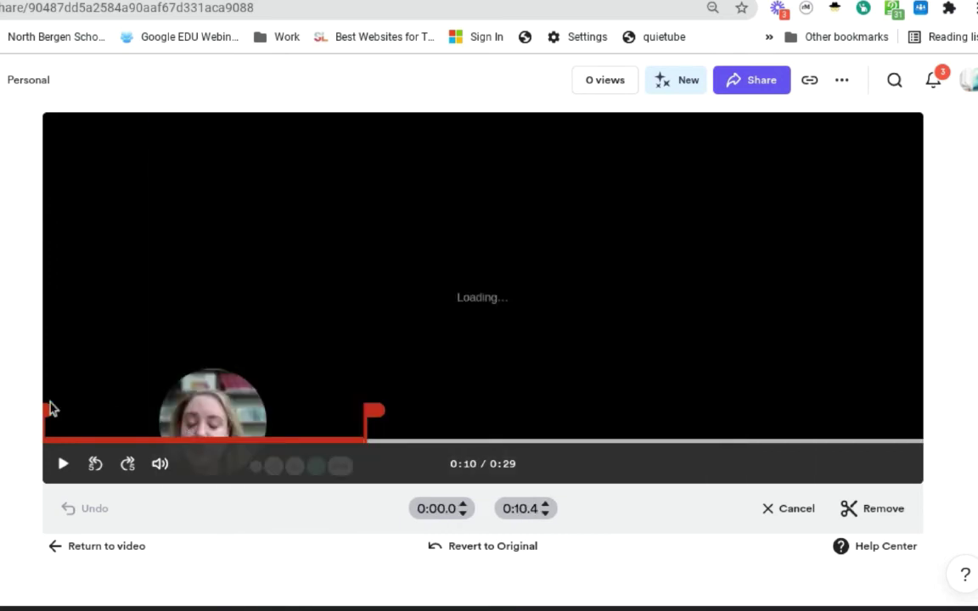
{"action": "left_click_drag", "start_coordinate": [47, 413], "coordinate": [331, 413]}
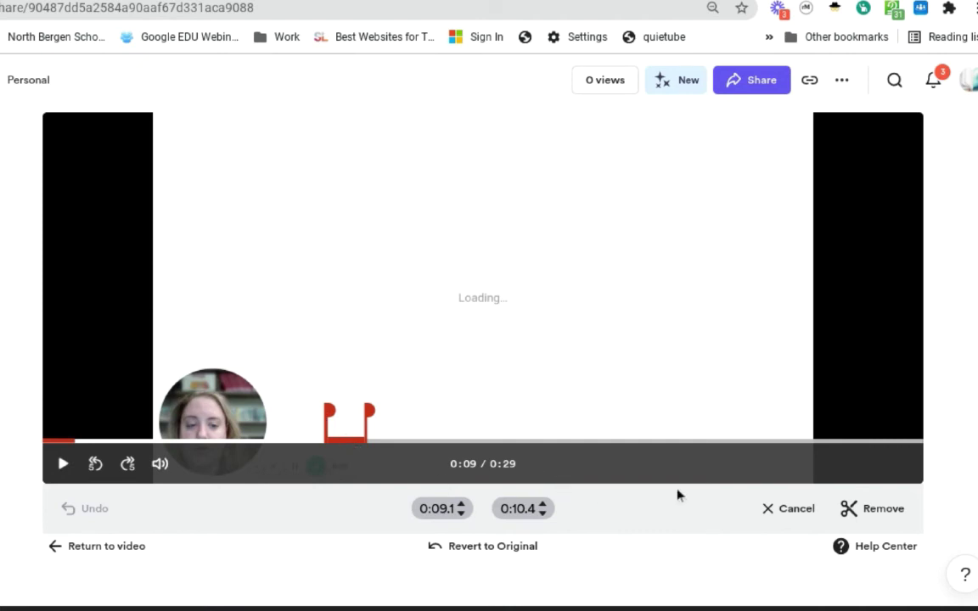
{"action": "left_click", "coordinate": [861, 507]}
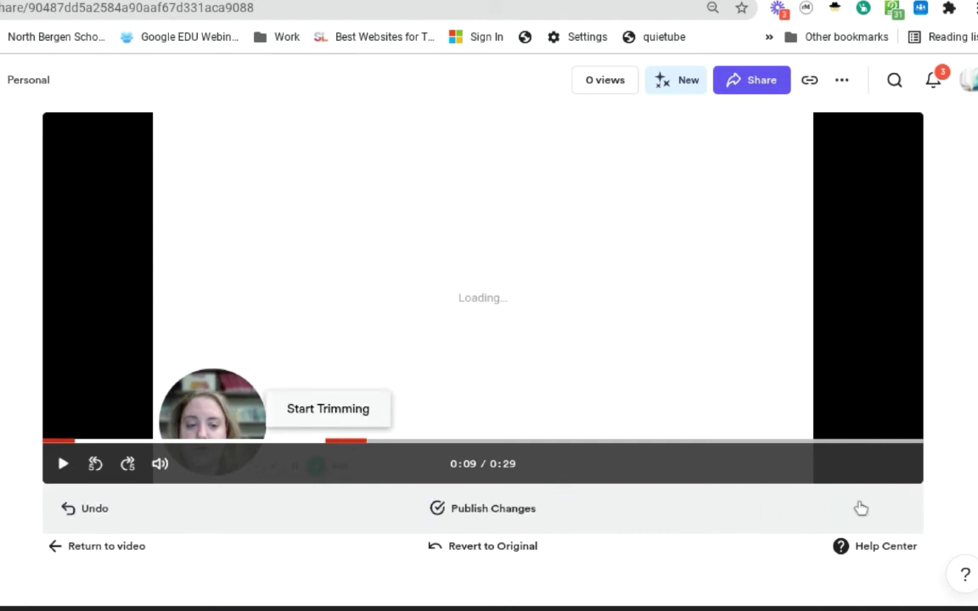
- Publish the trimming changes made to the video
{"action": "left_click", "coordinate": [466, 511]}
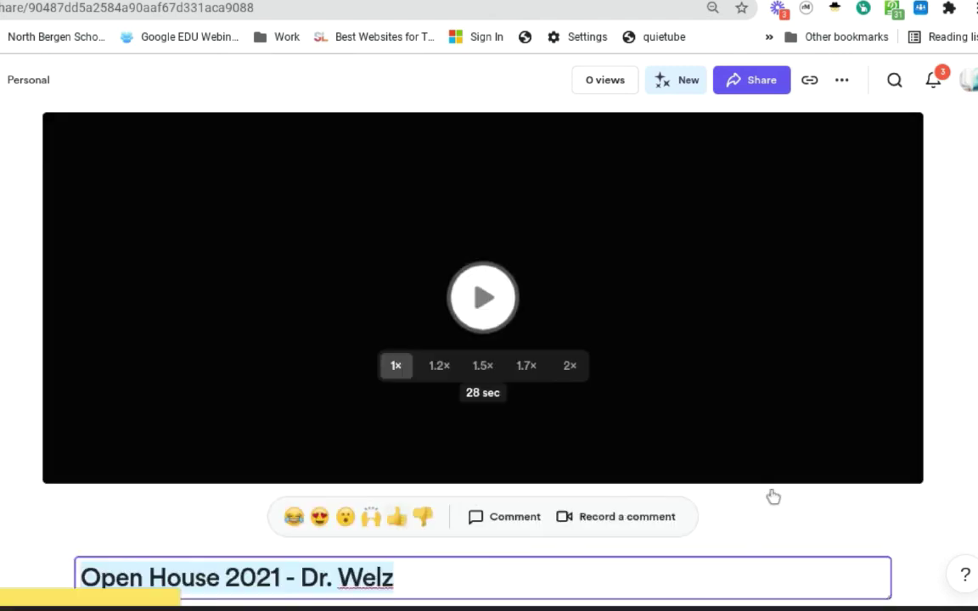
- Turn off comments, comment email notifications, recorded replies, emoji reactions, animated thumbnail and viewer analytics in the video preferences, save them, and copy the video link
{"action": "mouse_move", "coordinate": [901, 399]}
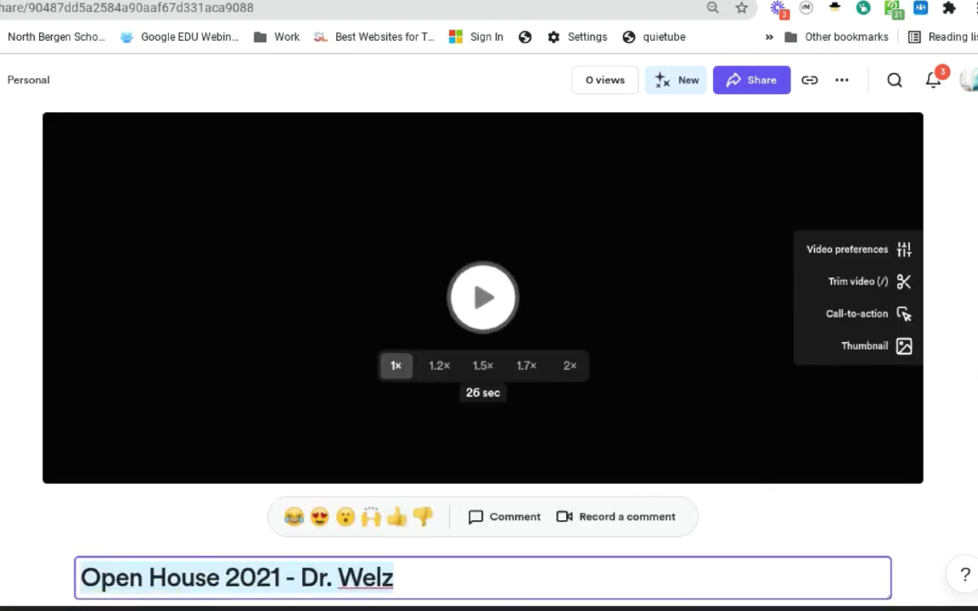
{"action": "left_click", "coordinate": [900, 248]}
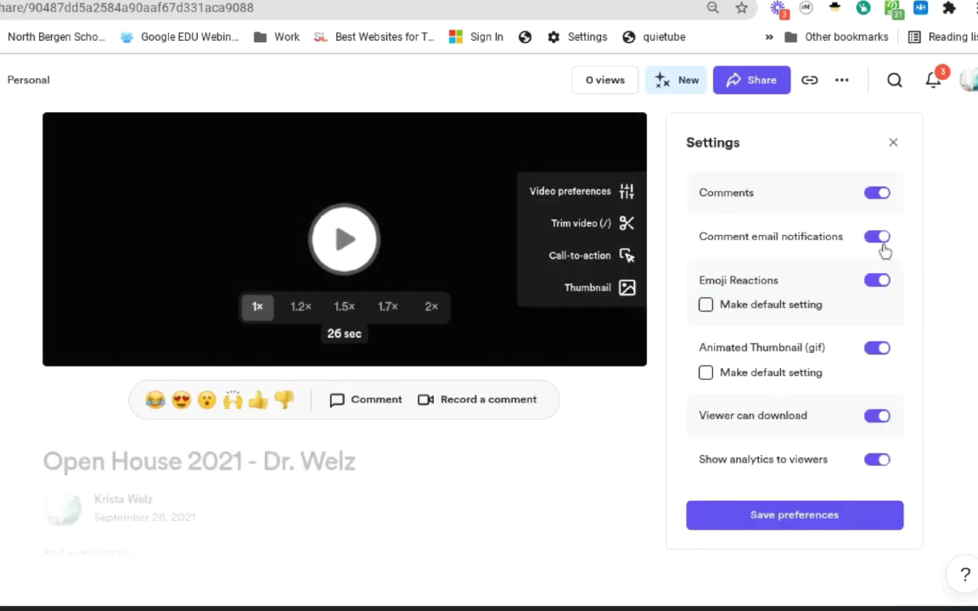
{"action": "left_click", "coordinate": [879, 195]}
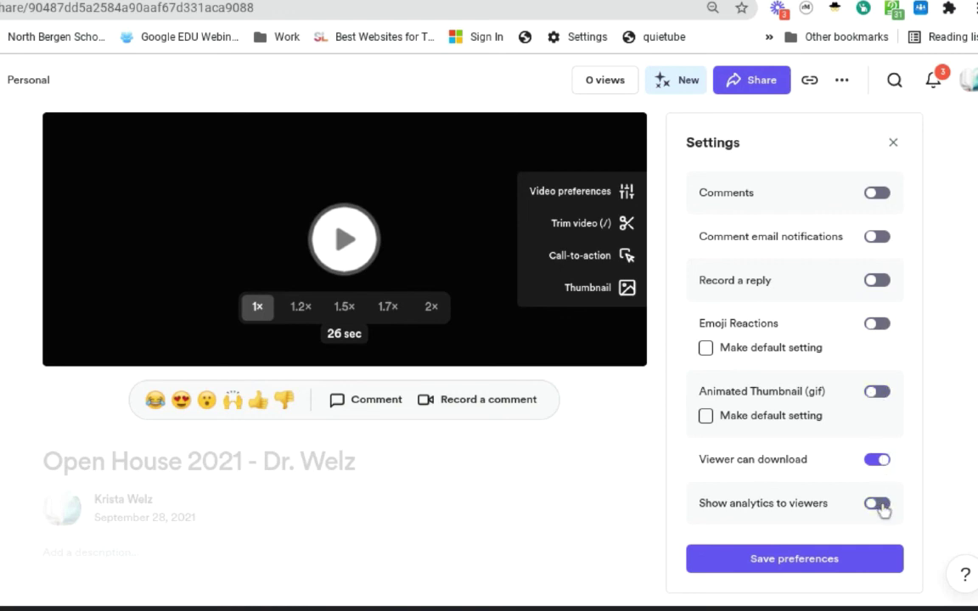
{"action": "left_click", "coordinate": [811, 562]}
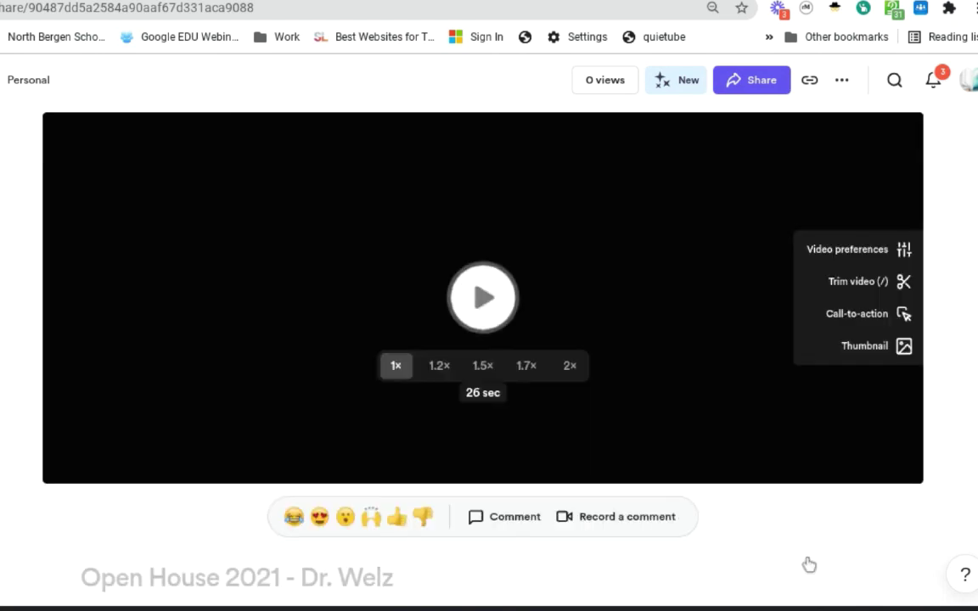
{"action": "left_click", "coordinate": [811, 83]}
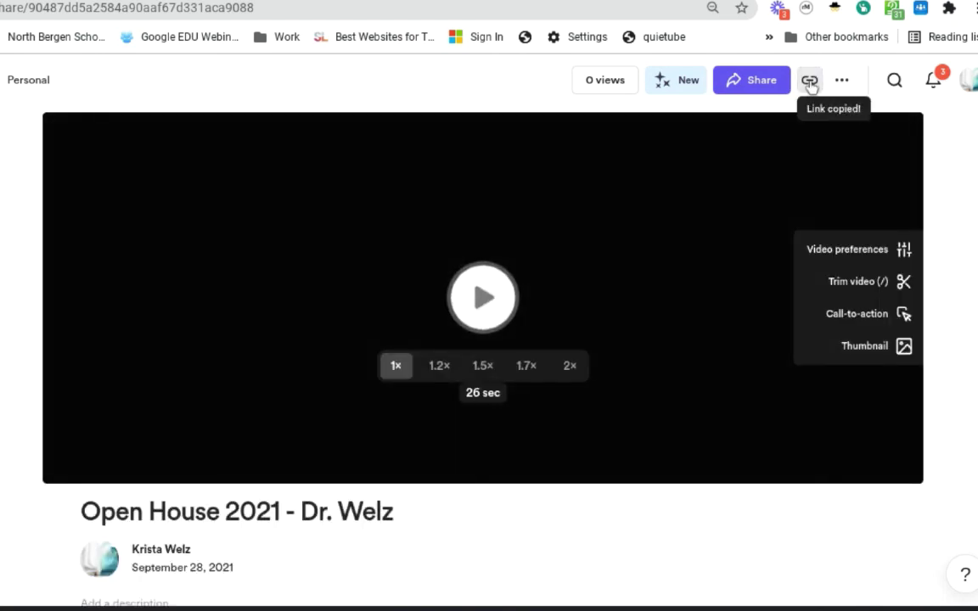